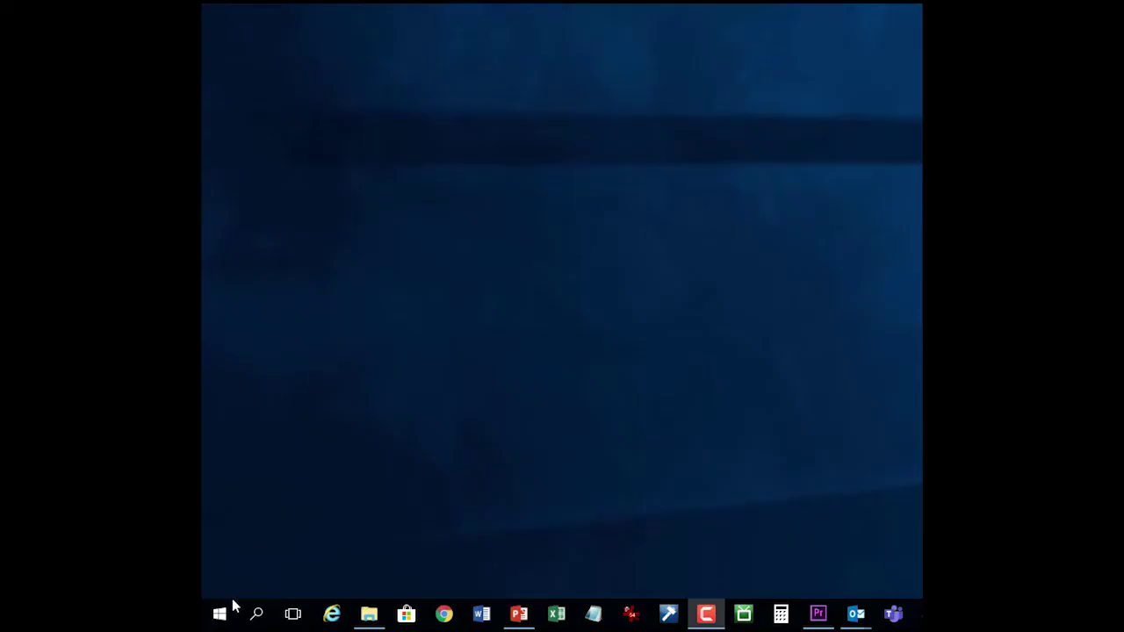
Go to the Ethernet page under Network & Internet in Windows Settings
left_click(221, 611)
left_click(220, 544)
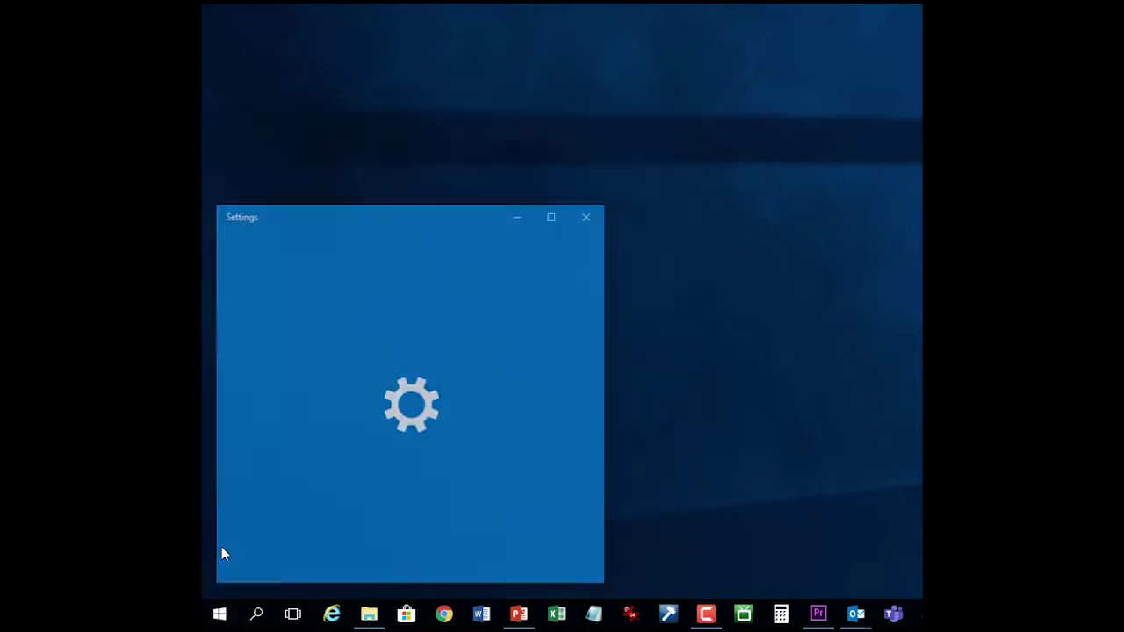
left_click(289, 447)
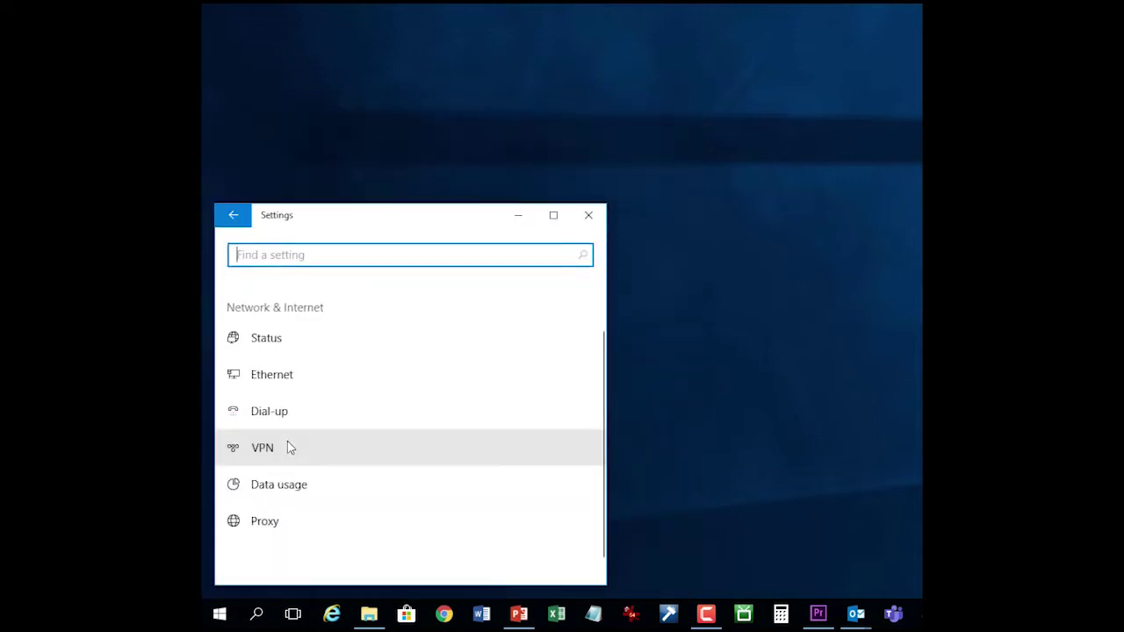
left_click(266, 378)
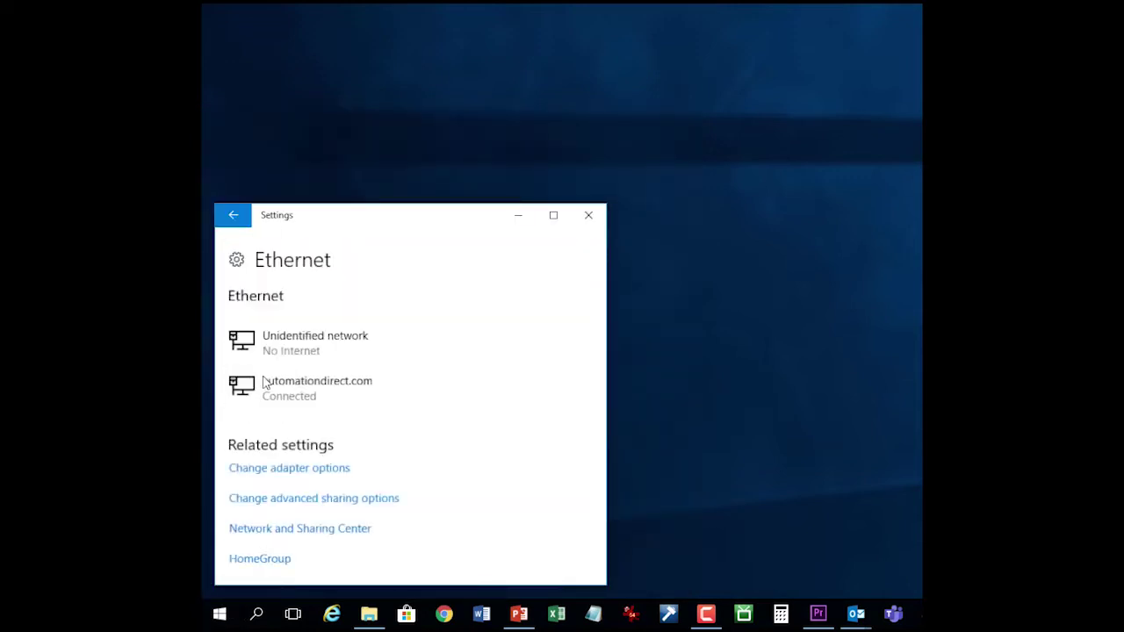
Bring up the TCP/IPv4 properties of the Ethernet 2 adapter
left_click(280, 471)
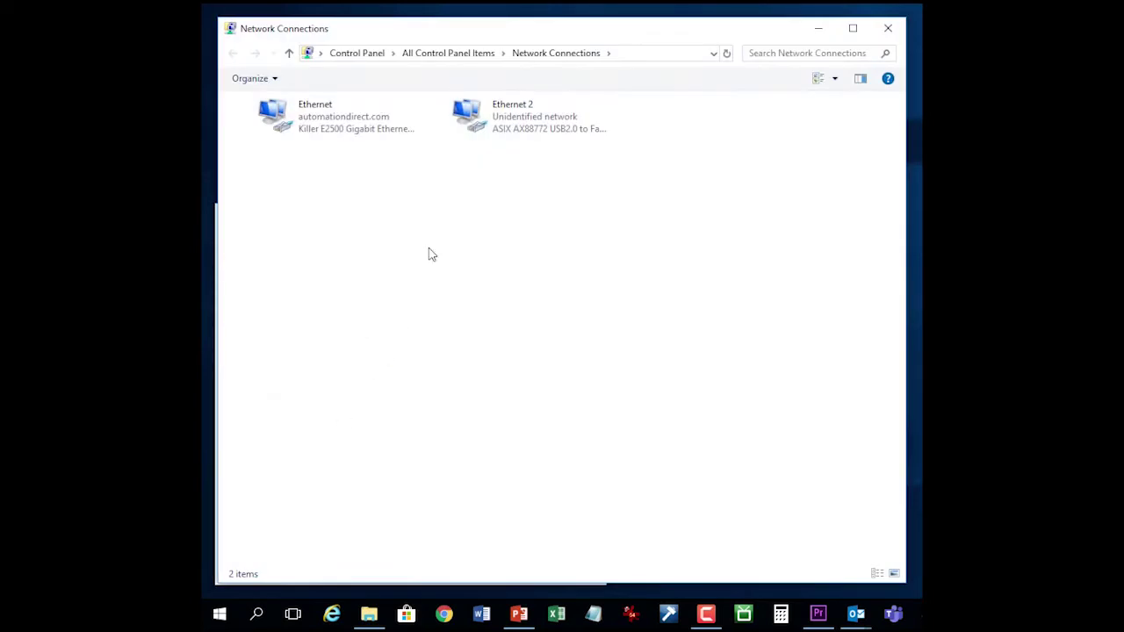
right_click(497, 116)
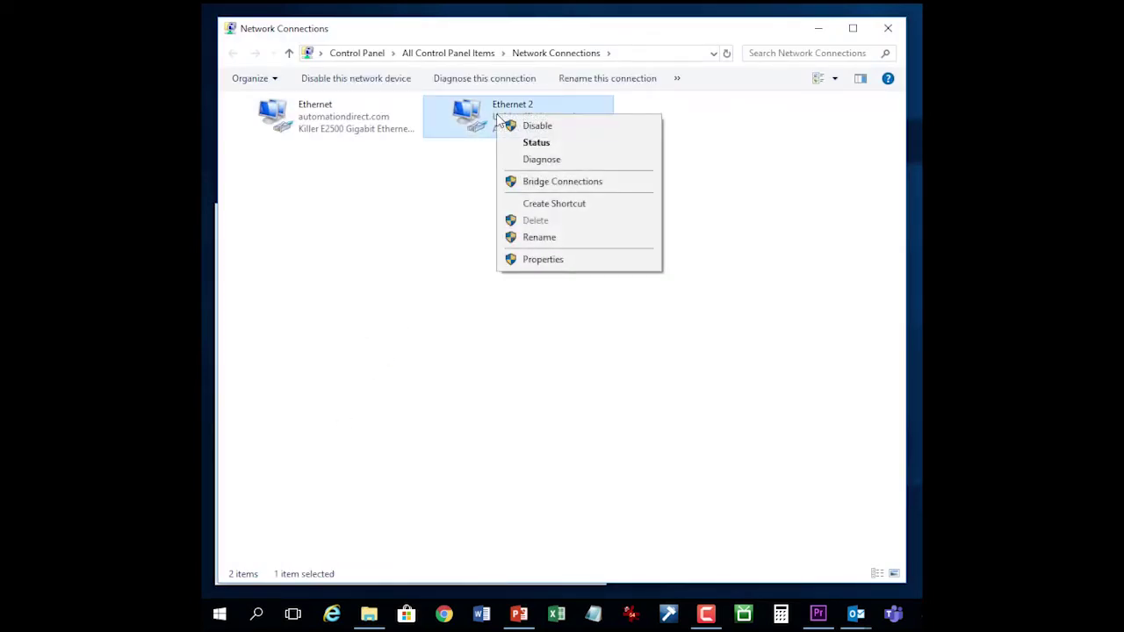
left_click(539, 259)
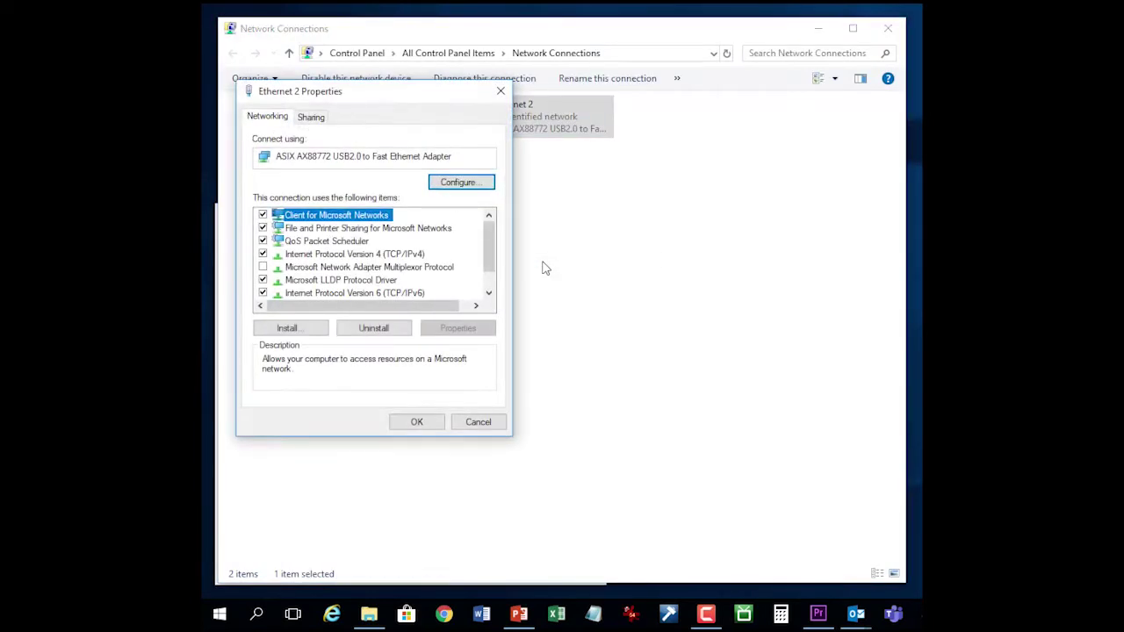
double_click(357, 254)
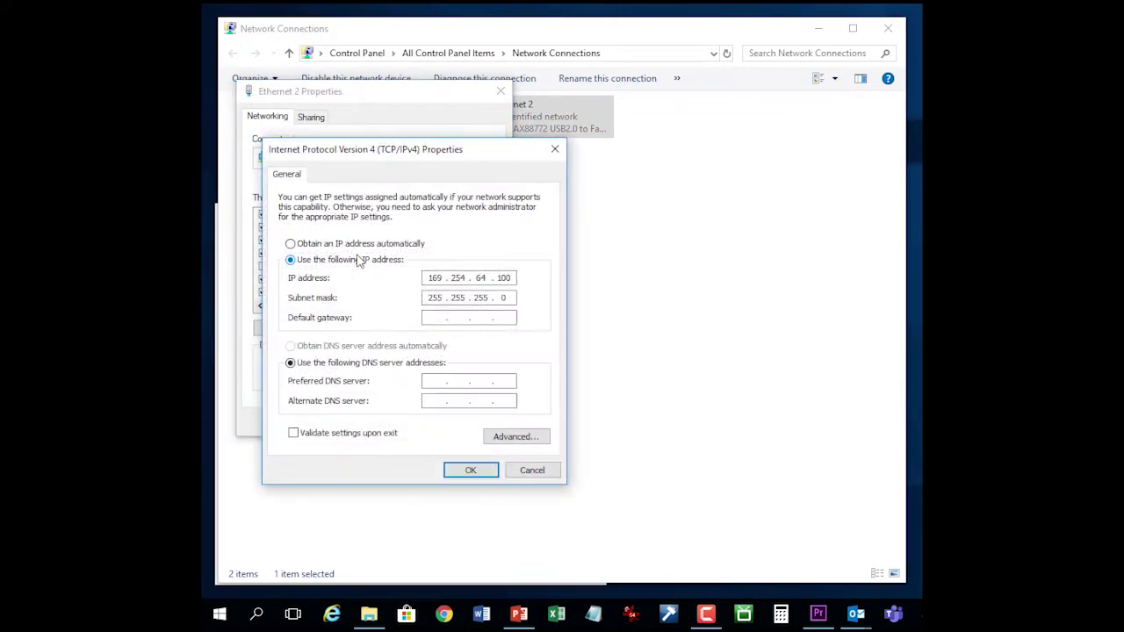
Give Ethernet 2 static IP 169.254.64.100 with mask 255.255.255.0 and close the dialogs
left_click(289, 244)
left_click(290, 260)
left_click(434, 280)
type("169 . 254 . 064 . 1")
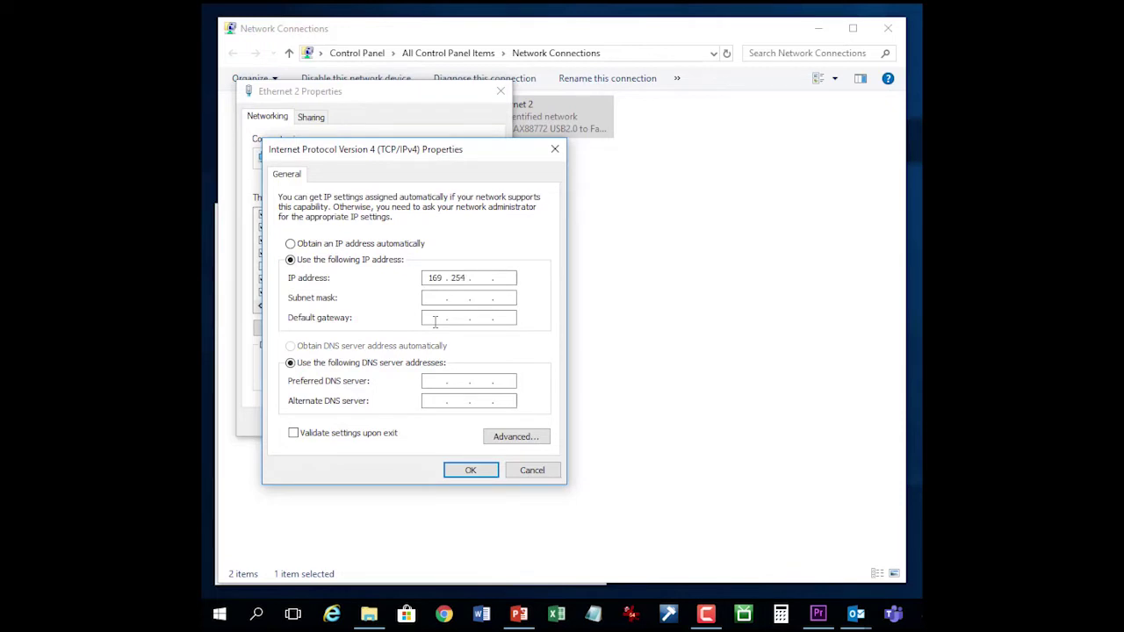
type("00")
key("Tab")
type("255255255")
left_click(458, 470)
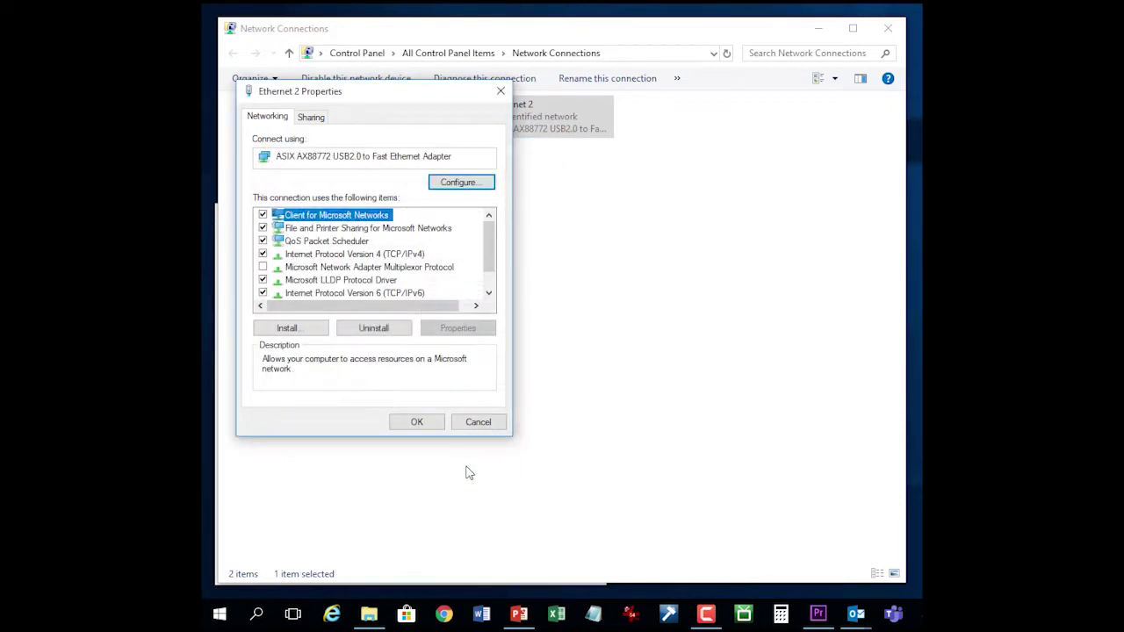
left_click(411, 421)
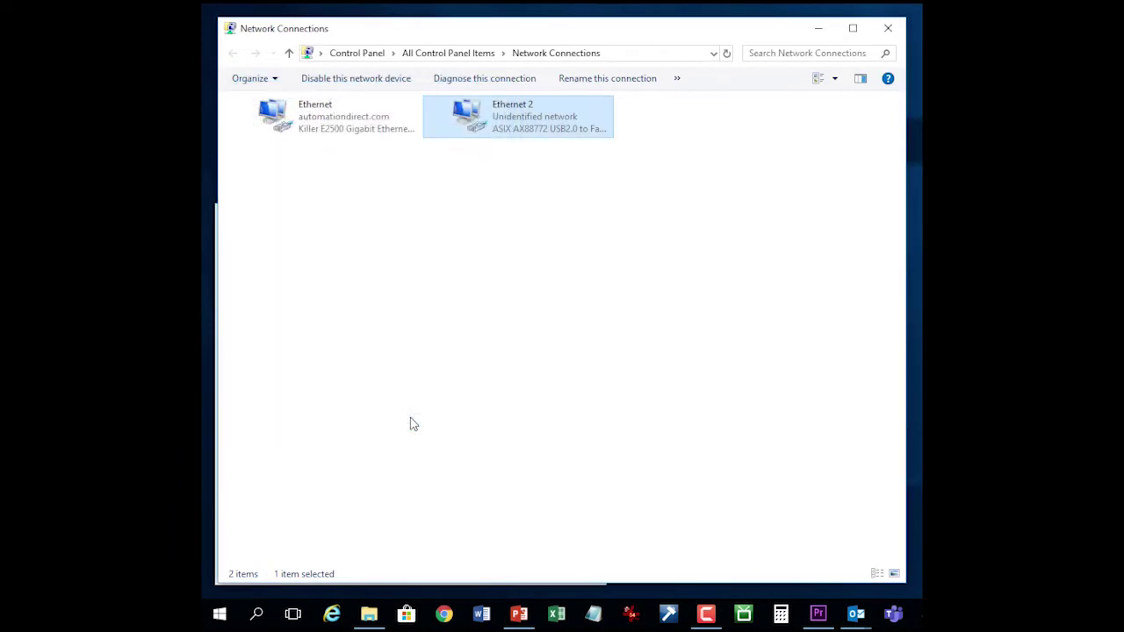
left_click(887, 28)
Run ipconfig in Command Prompt to confirm Ethernet 2 is at 169.254.64.100
left_click(590, 216)
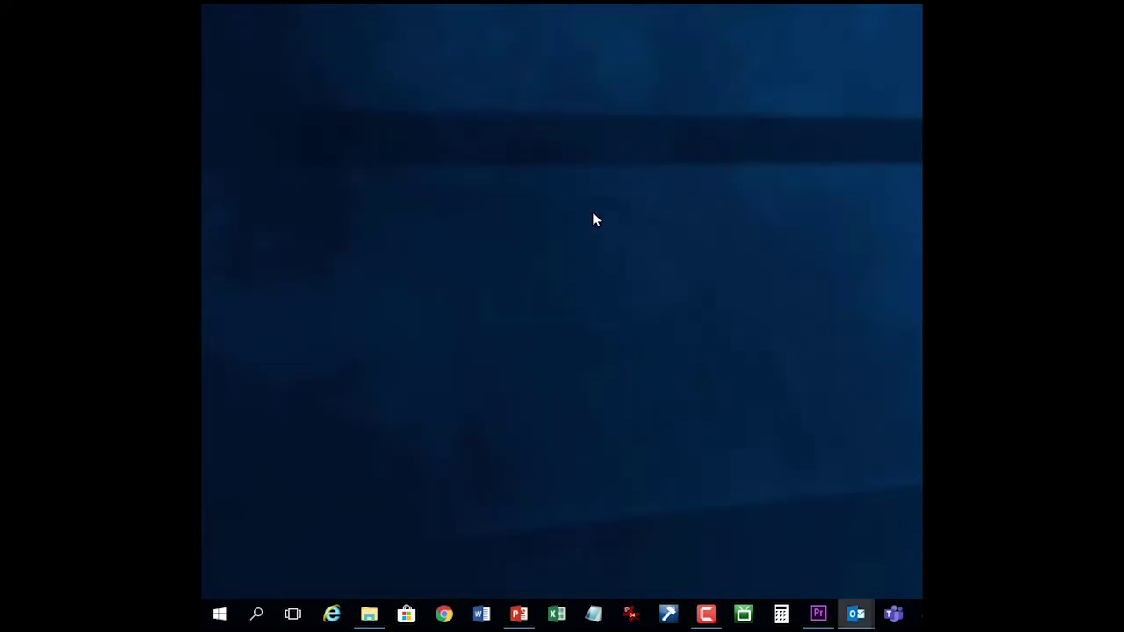
left_click(230, 608)
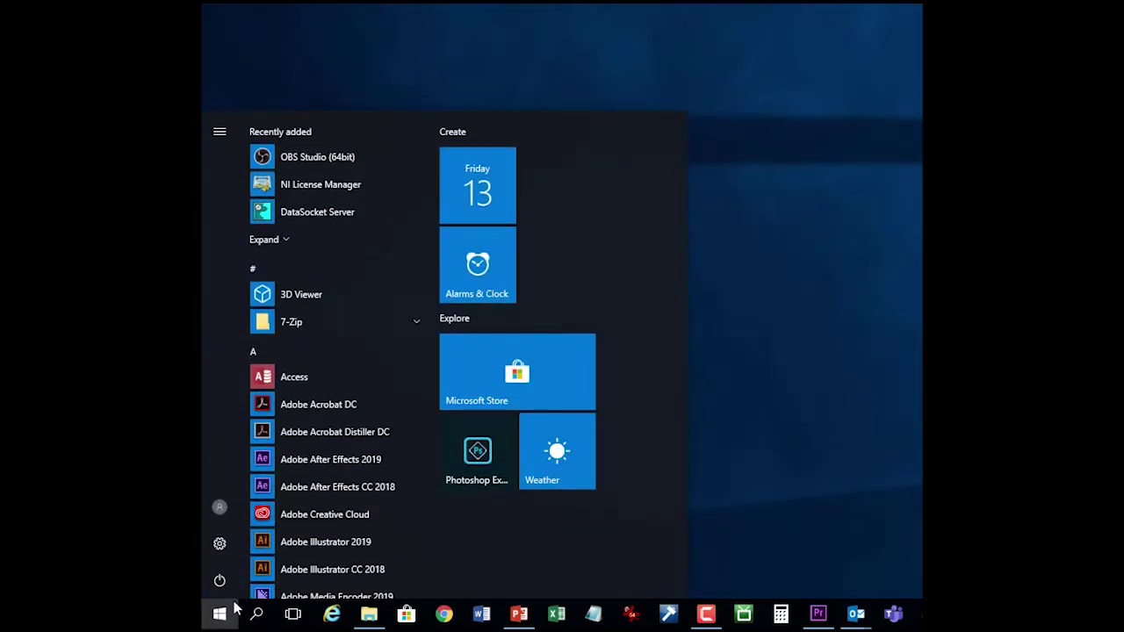
type("cmd")
key("Return")
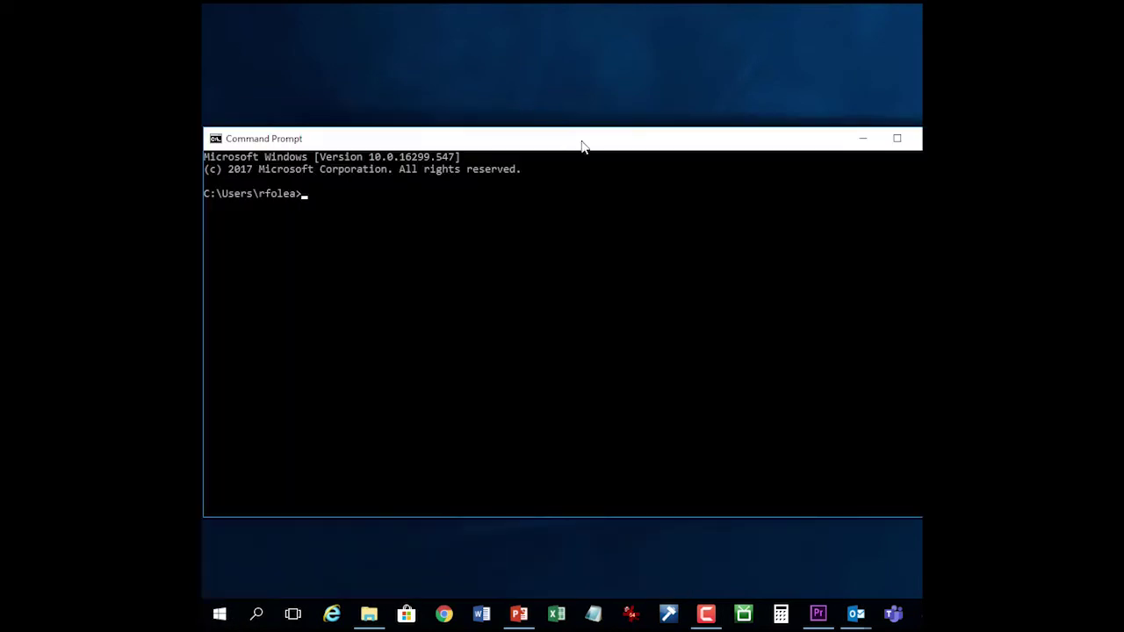
type("ipconfig")
key("Return")
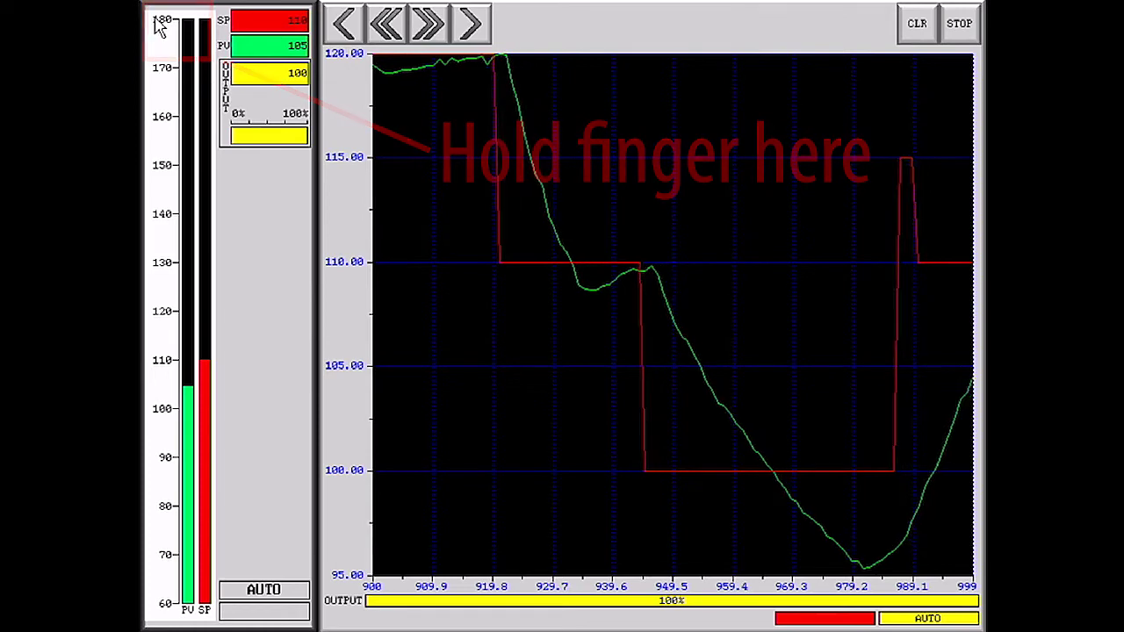
Give the C-more panel static IP 169.254.64.154, mask 255.255.255.0, then exit system setup
left_click(159, 27)
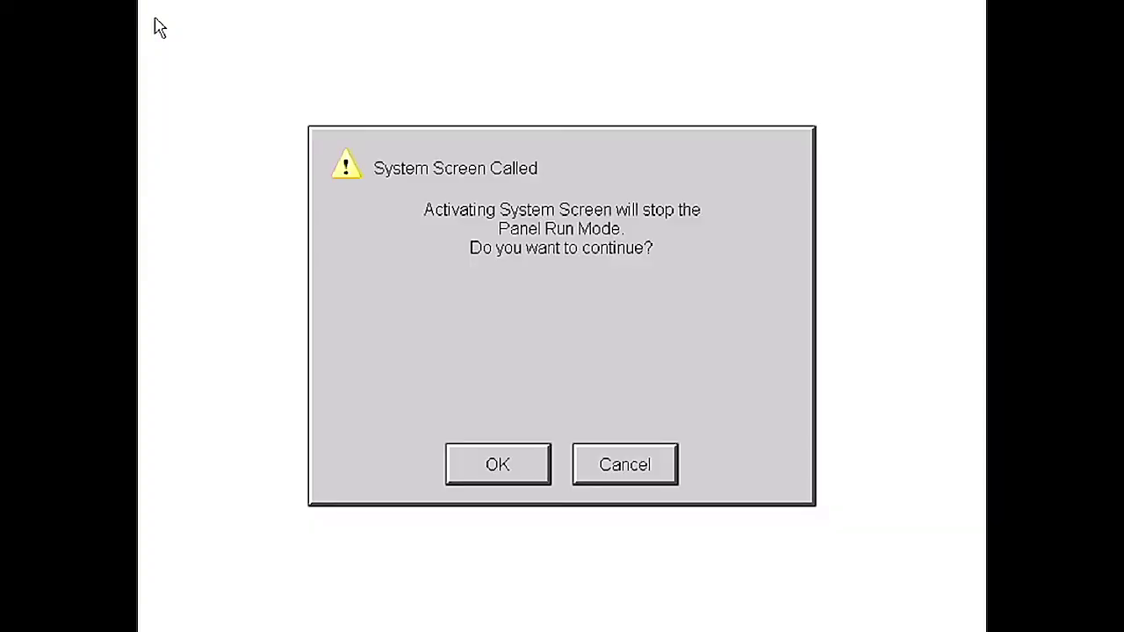
left_click(504, 479)
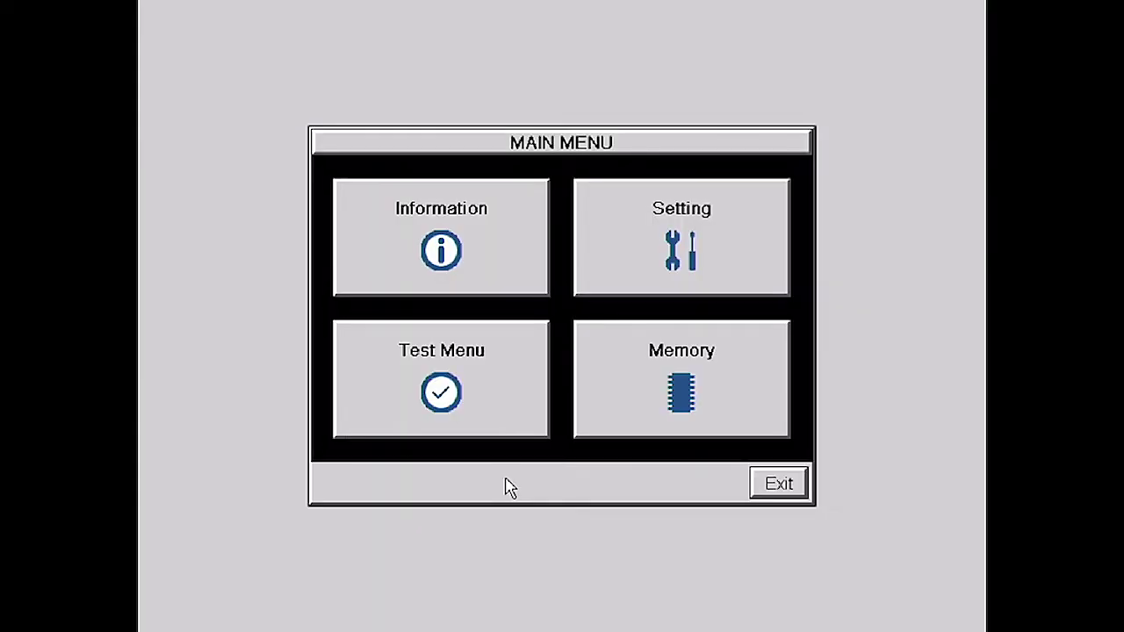
left_click(691, 243)
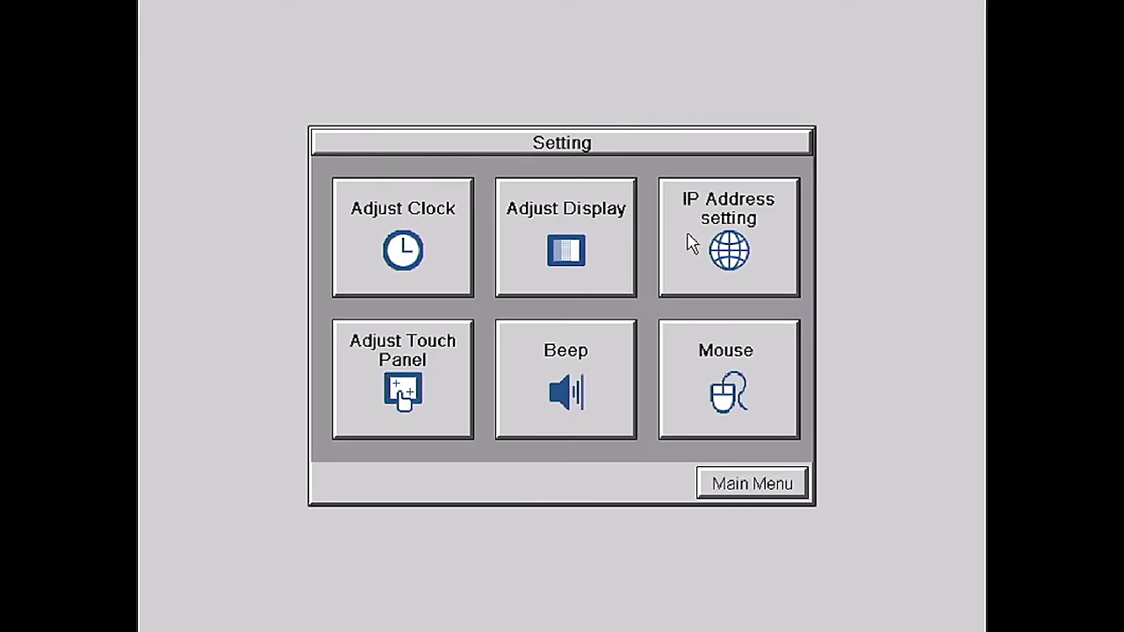
left_click(711, 235)
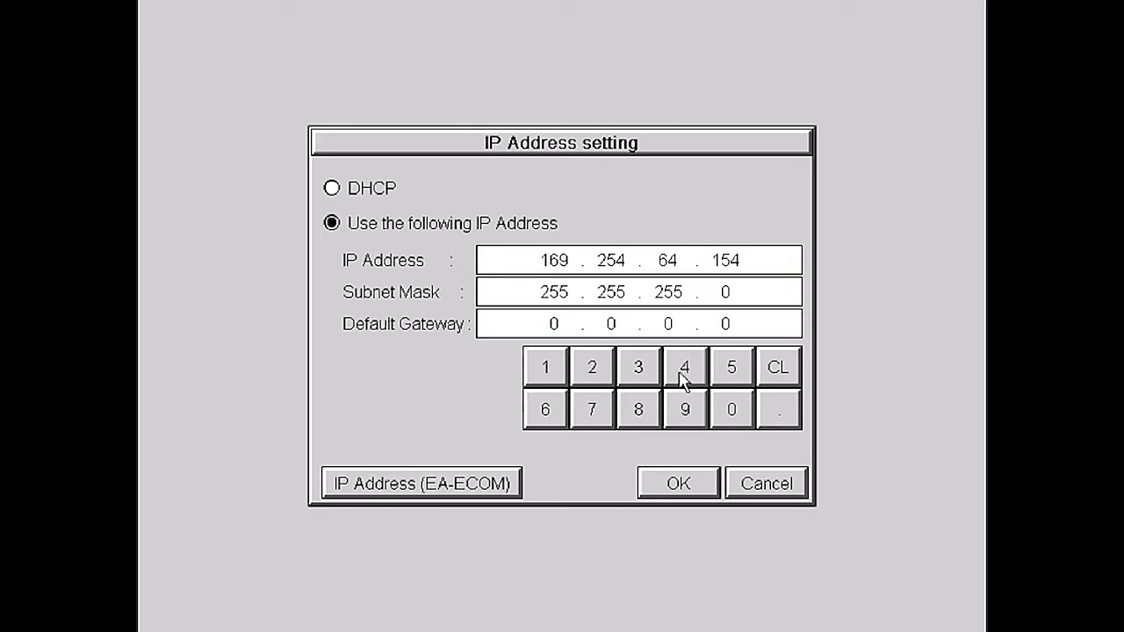
left_click(678, 484)
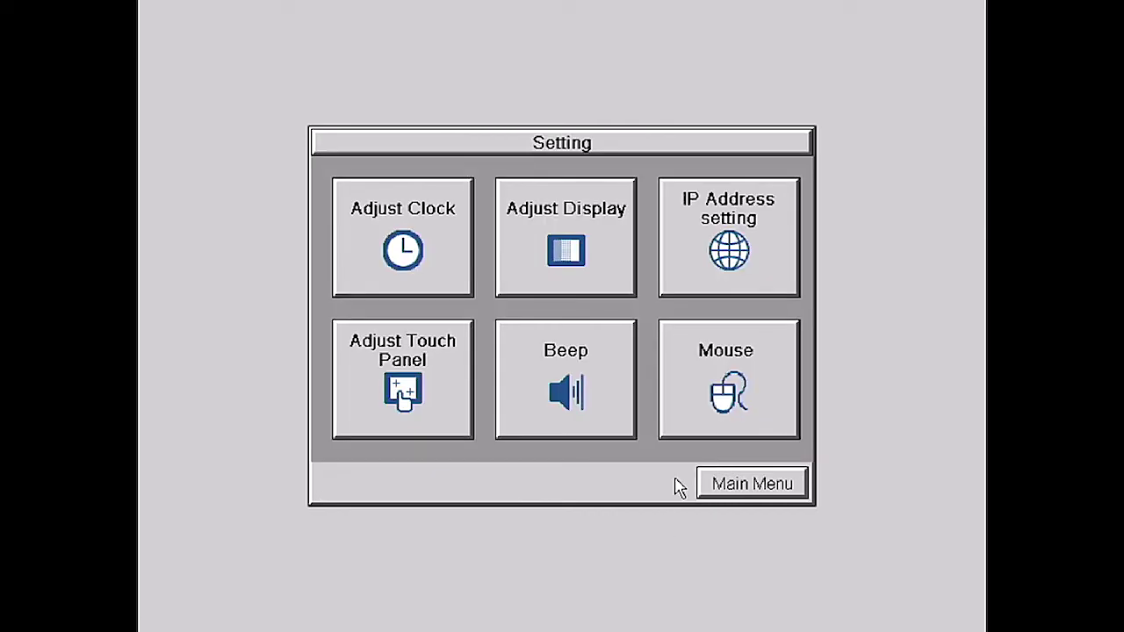
left_click(776, 489)
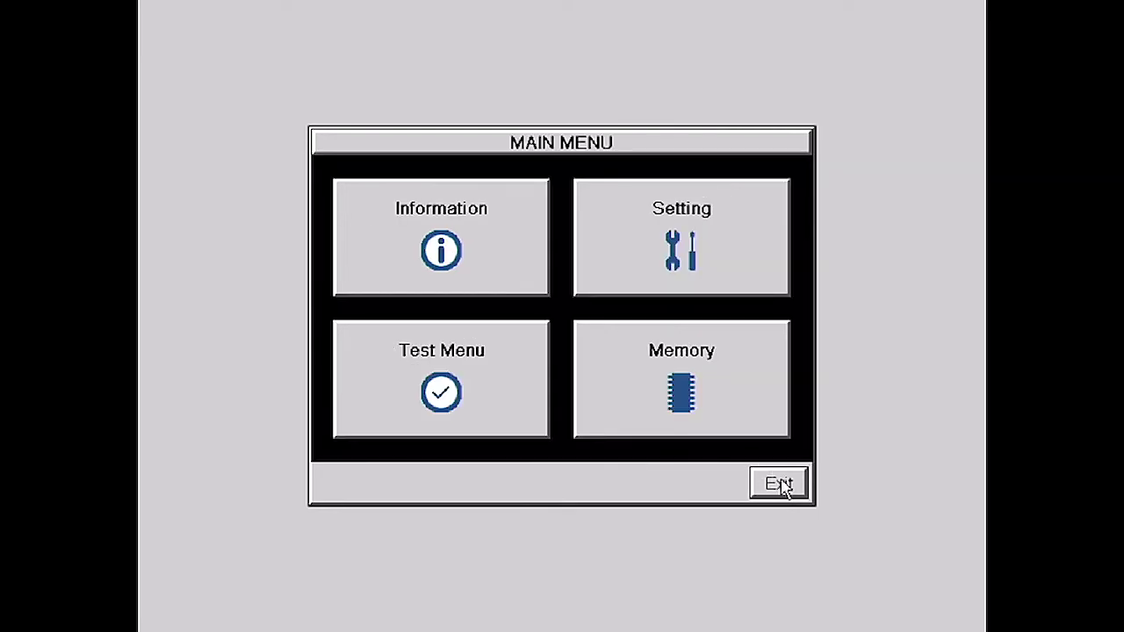
left_click(792, 489)
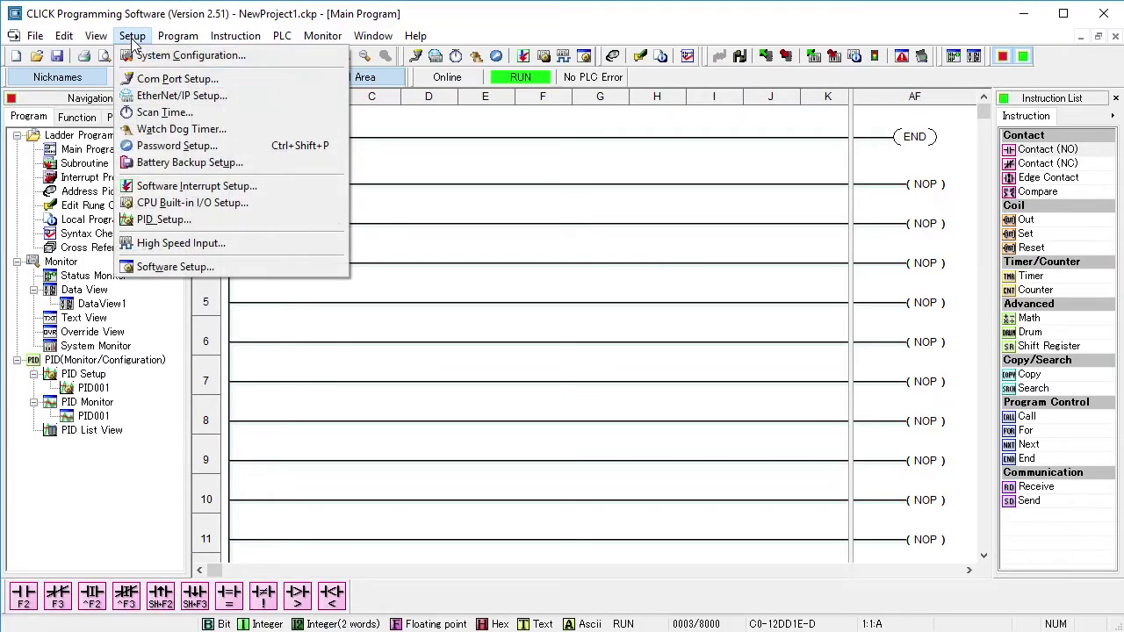
Set PLC Ethernet Port 1 to manual IP 169.254.64.101 with mask 255.255.255.0
left_click(152, 79)
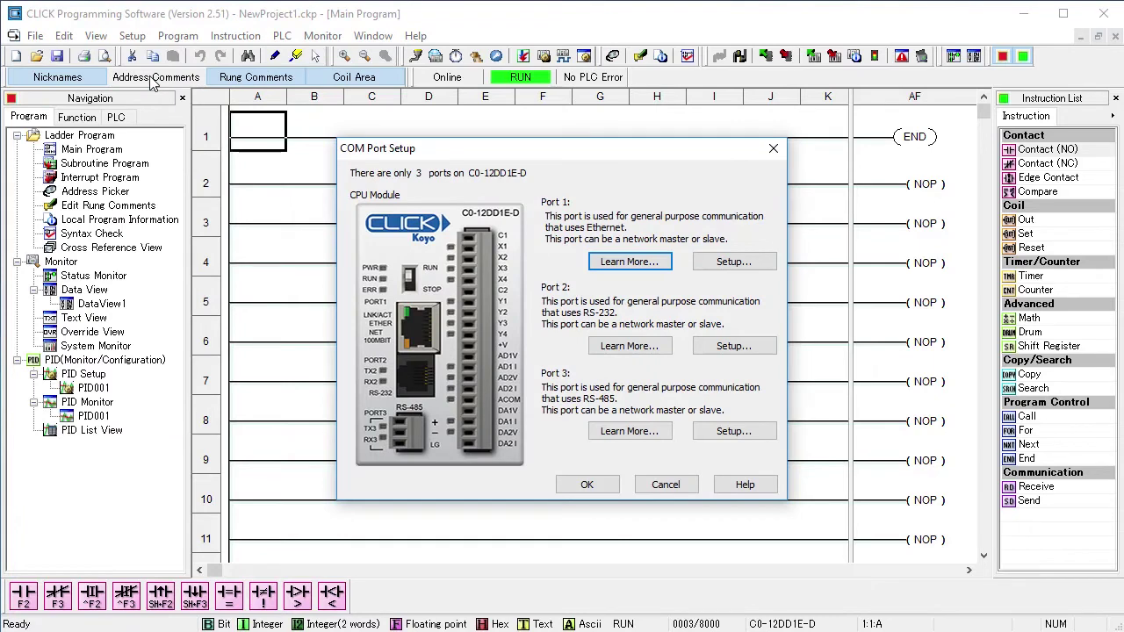
left_click(734, 262)
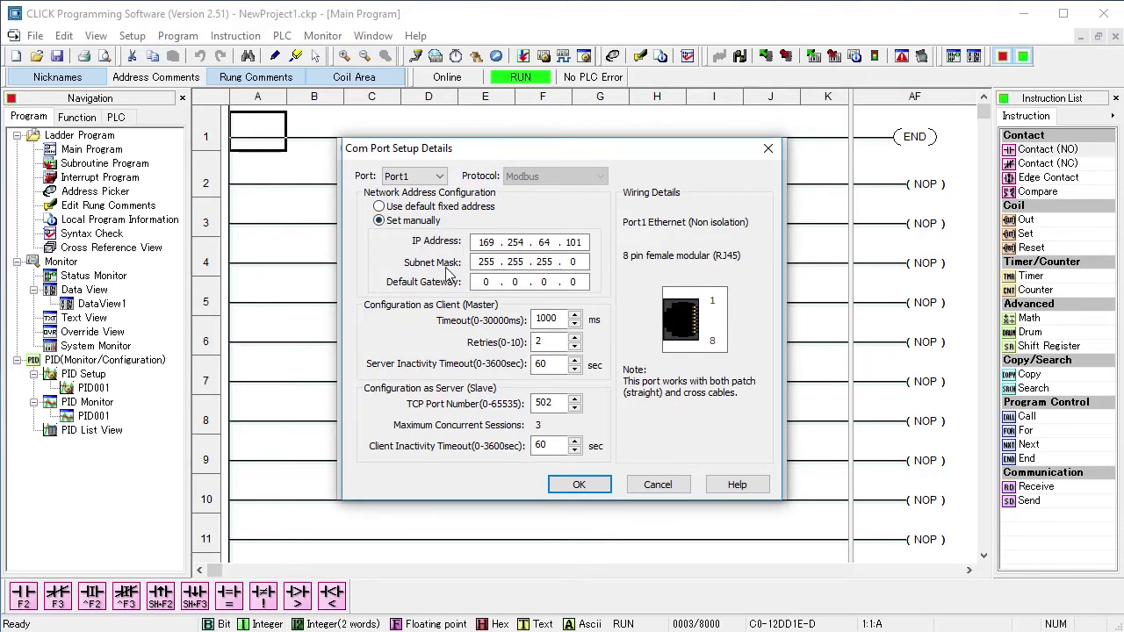
left_click(572, 484)
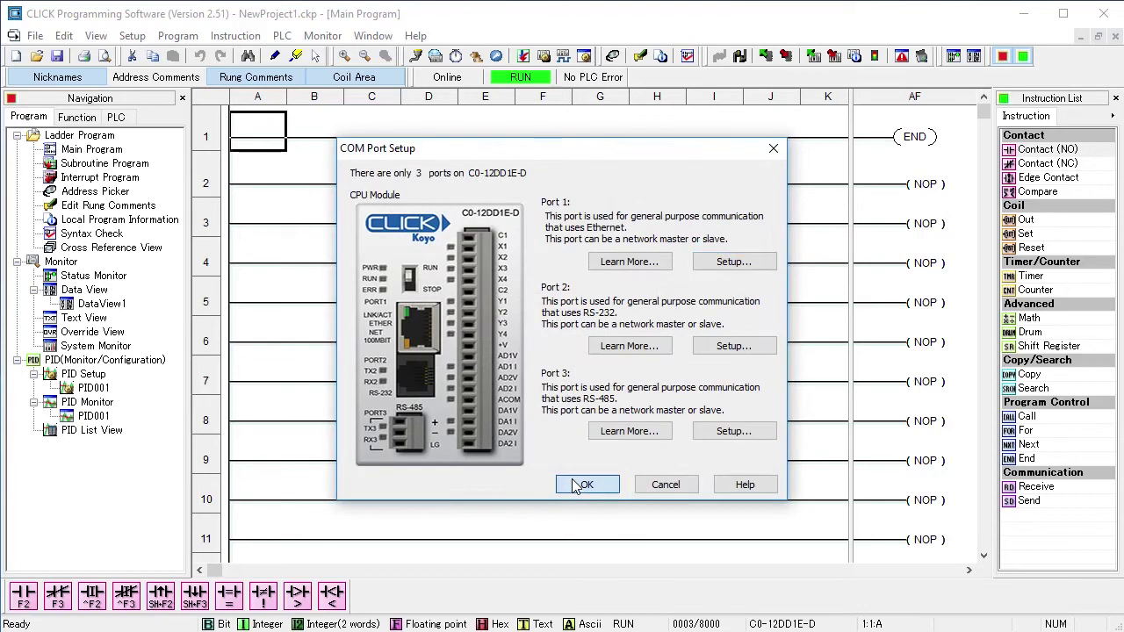
left_click(584, 485)
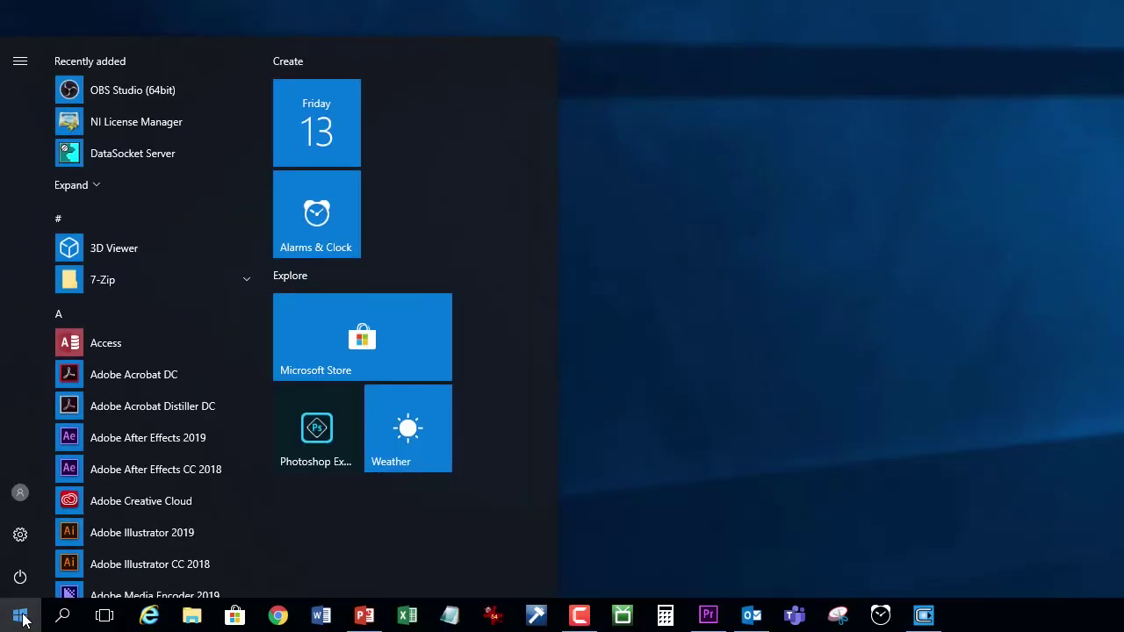
Ping the PLC at 169.254.64.101 from a new Command Prompt
type("cmd")
key("Return")
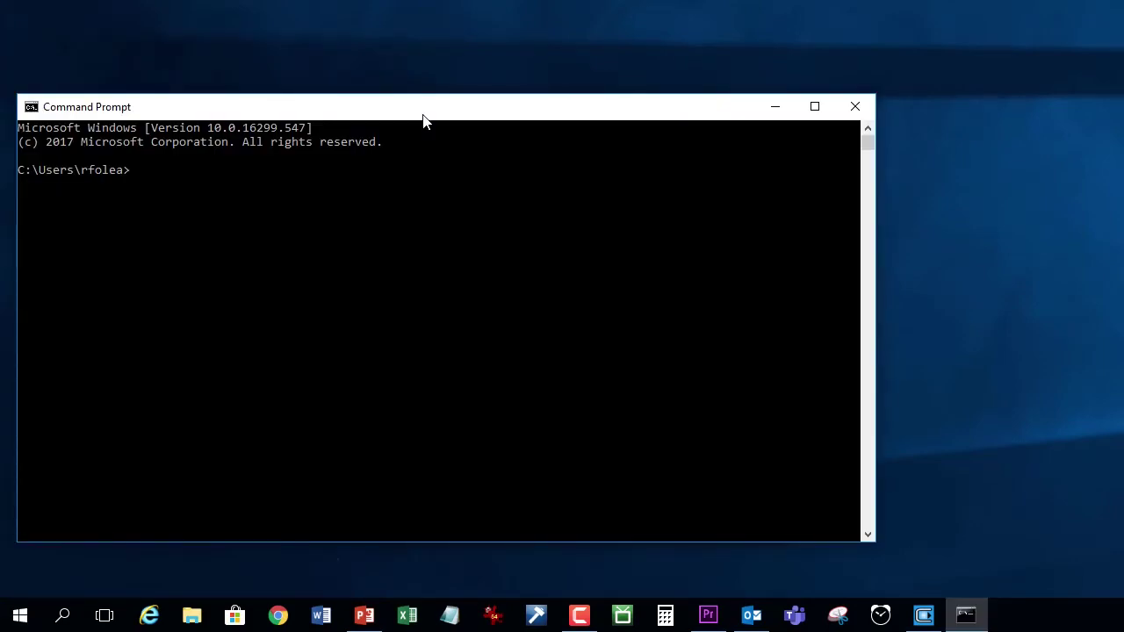
type("ping 169.254.64.101")
key("Return")
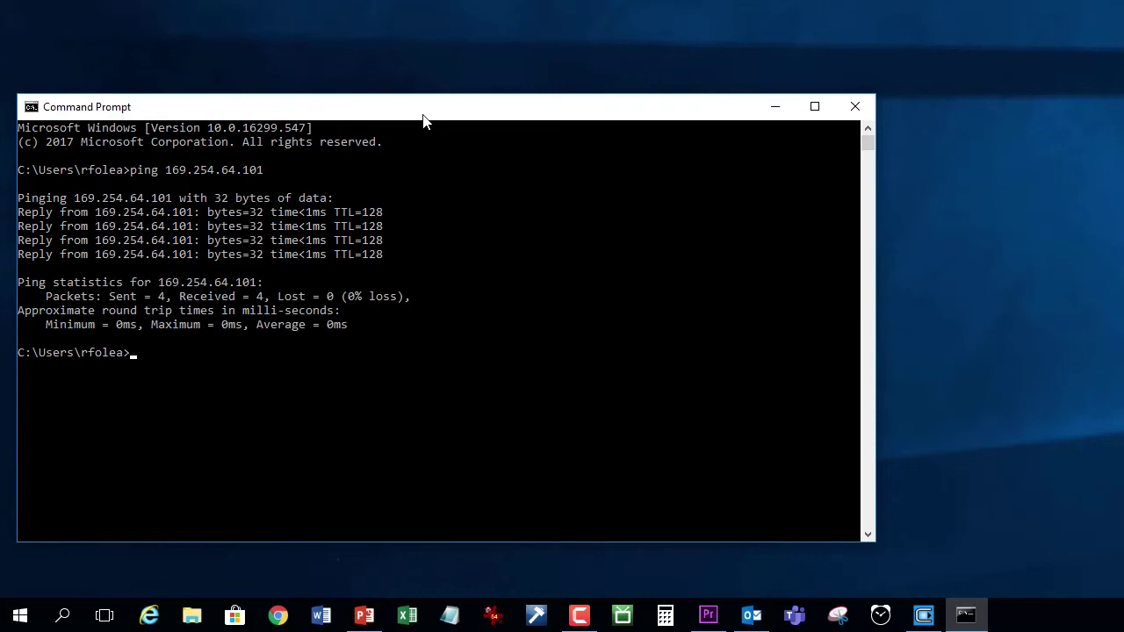
Ping the HMI at 169.254.64.154, then ping 169.254.64.123
key("Up")
key("BackSpace")
key("BackSpace")
type("54")
key("Return")
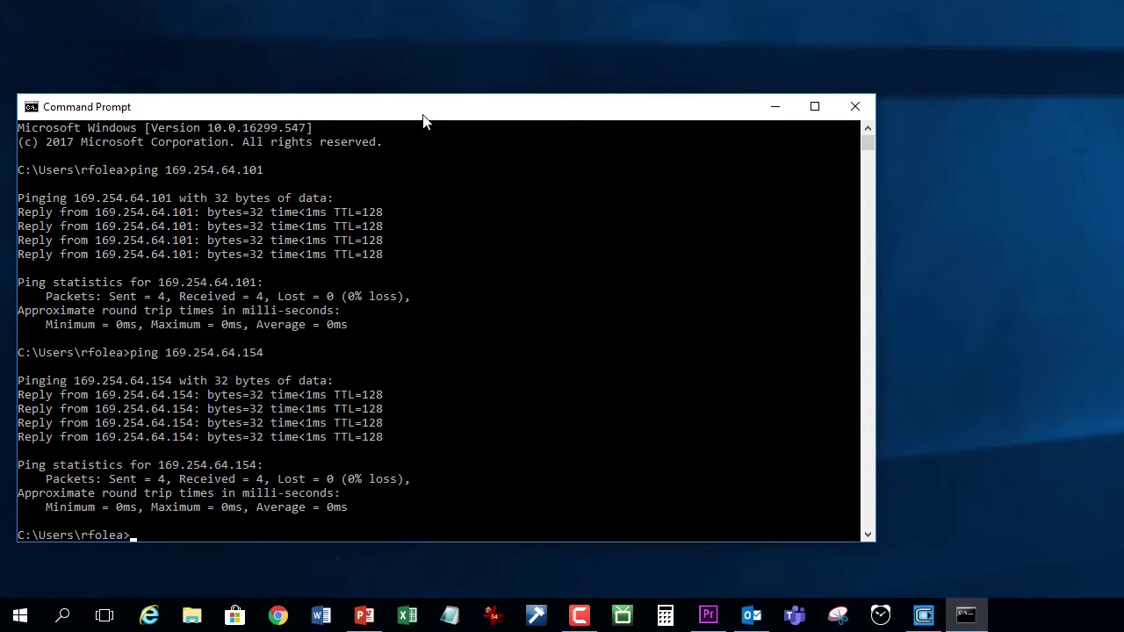
key("Up")
key("BackSpace")
key("BackSpace")
type("23")
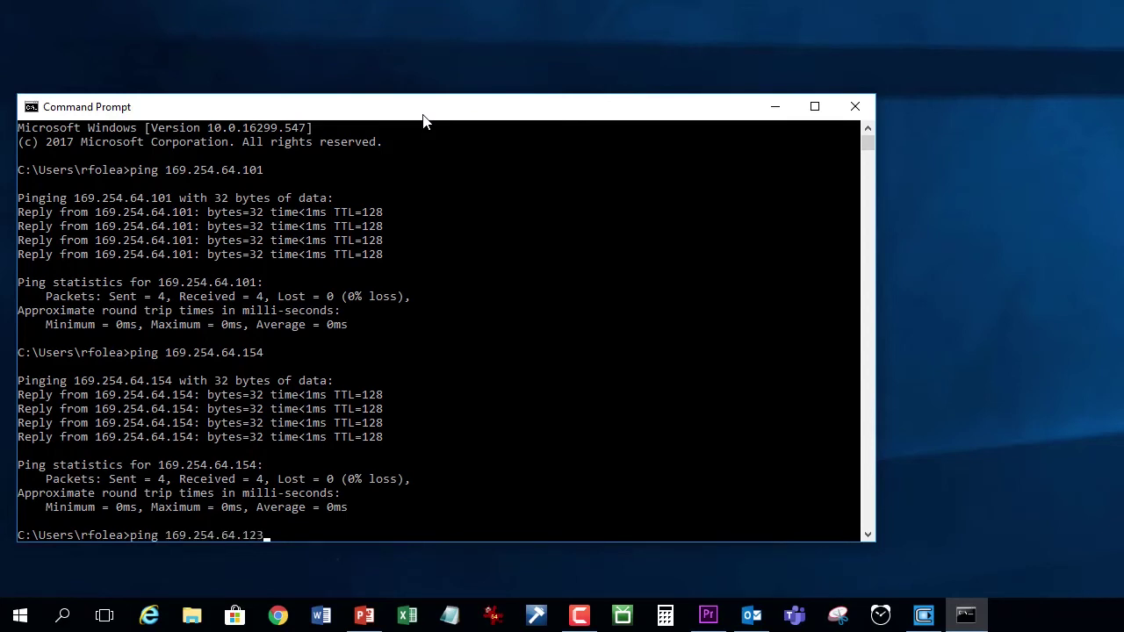
key("Return")
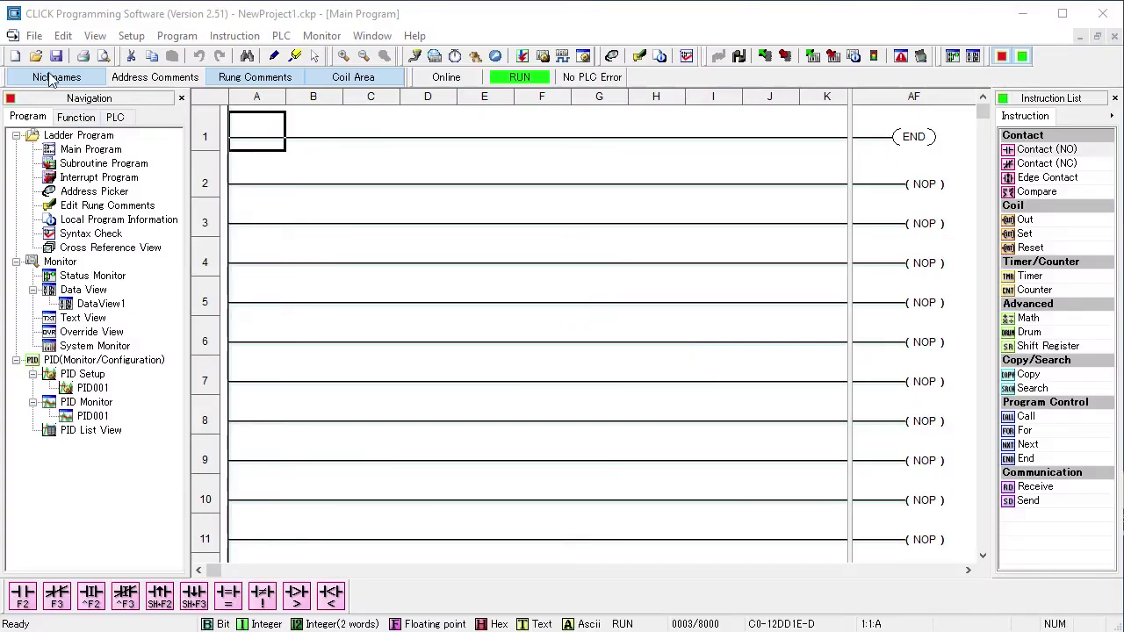
Export the PLC nicknames to a CSV file named 'Nicknames'
left_click(33, 36)
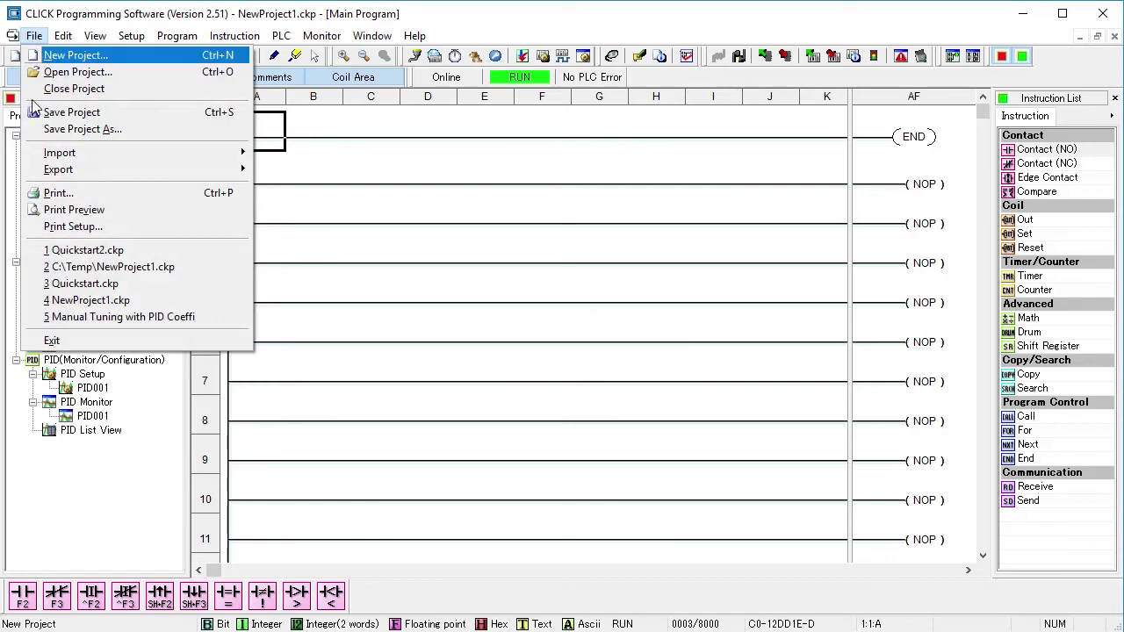
mouse_move(67, 172)
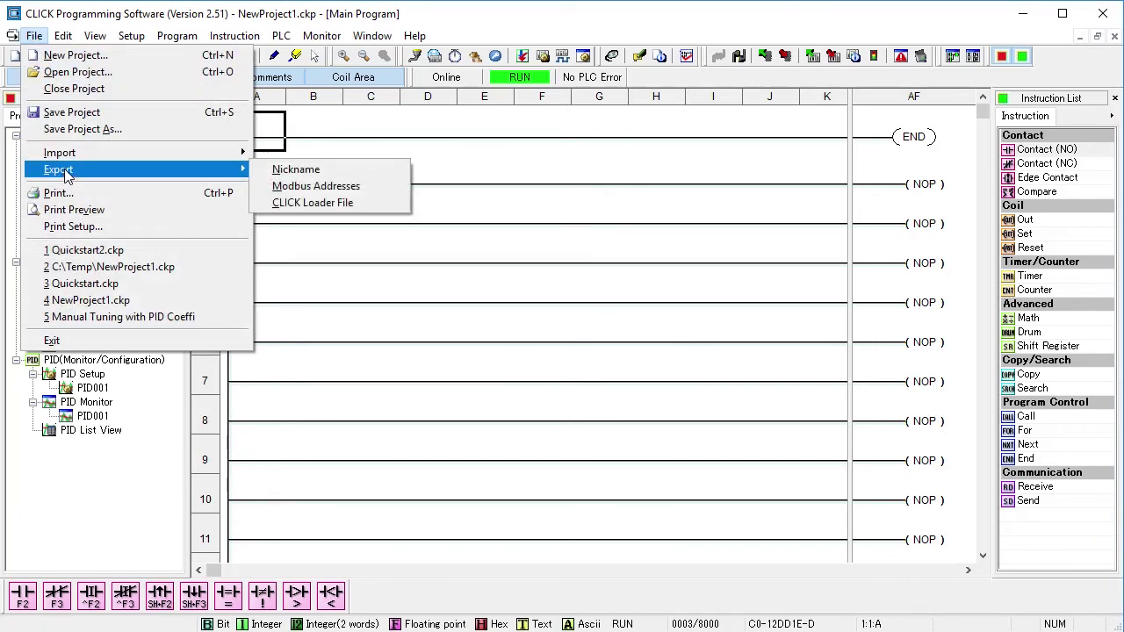
left_click(295, 169)
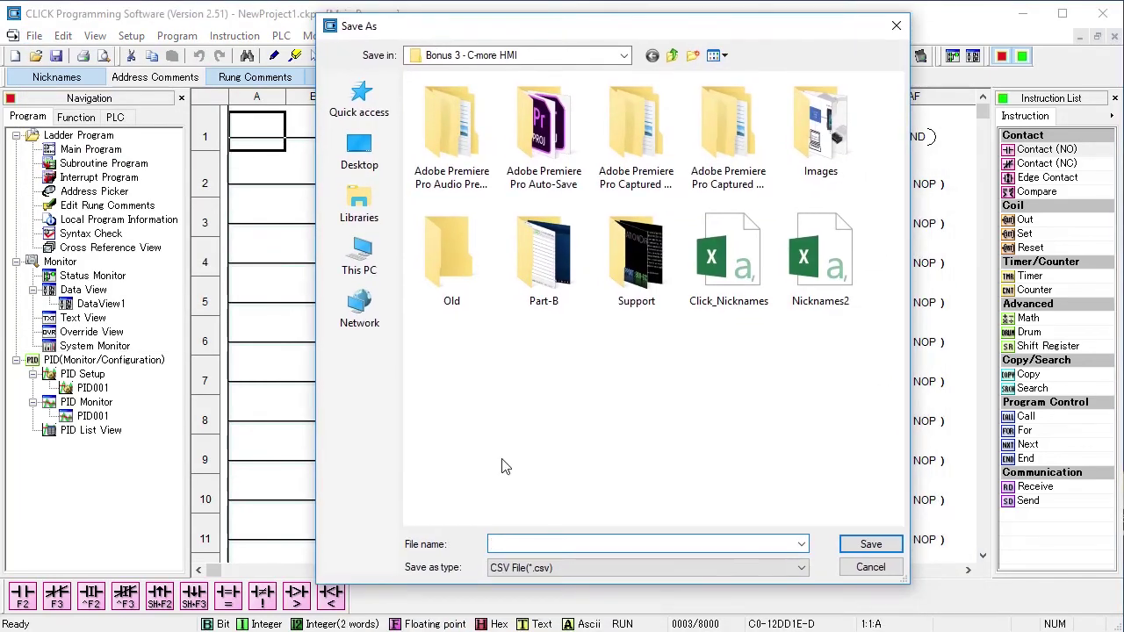
left_click(510, 541)
type("Nicknames")
key("Return")
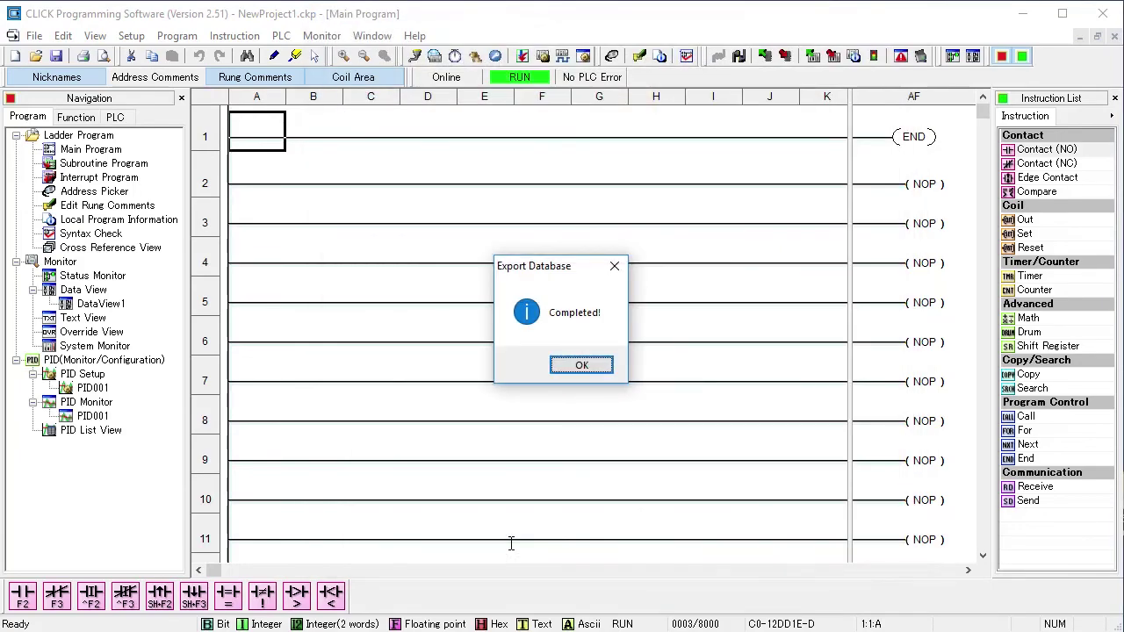